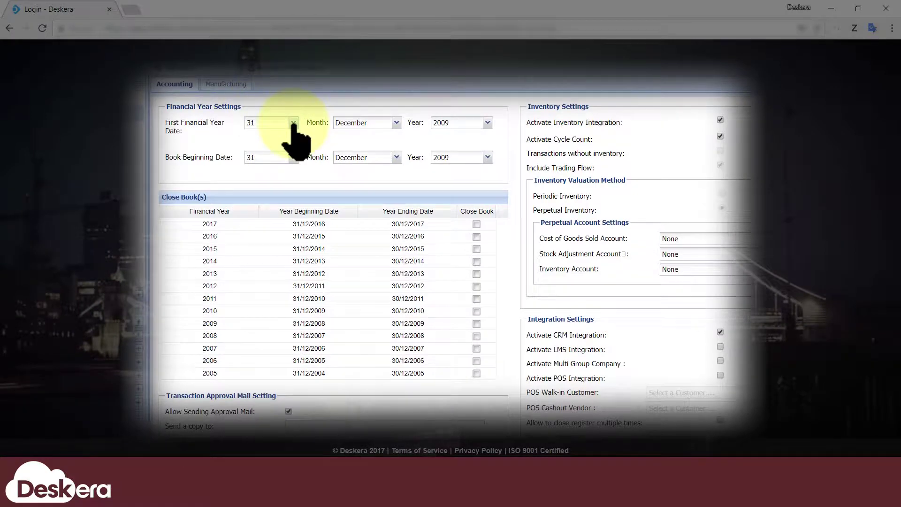
Preview the first financial year day list and pick day 1
{"action": "left_click", "coordinate": [292, 123]}
{"action": "left_click_drag", "start_coordinate": [295, 251], "coordinate": [308, 116]}
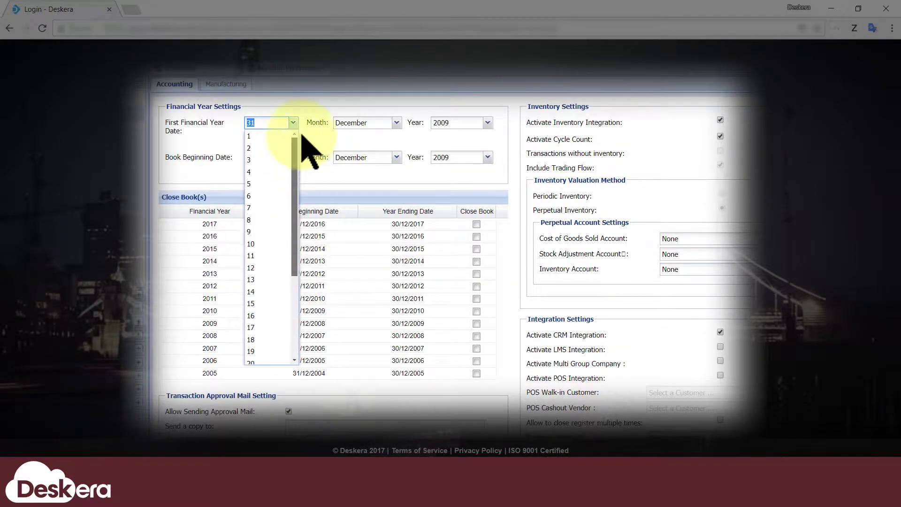
{"action": "left_click", "coordinate": [279, 136]}
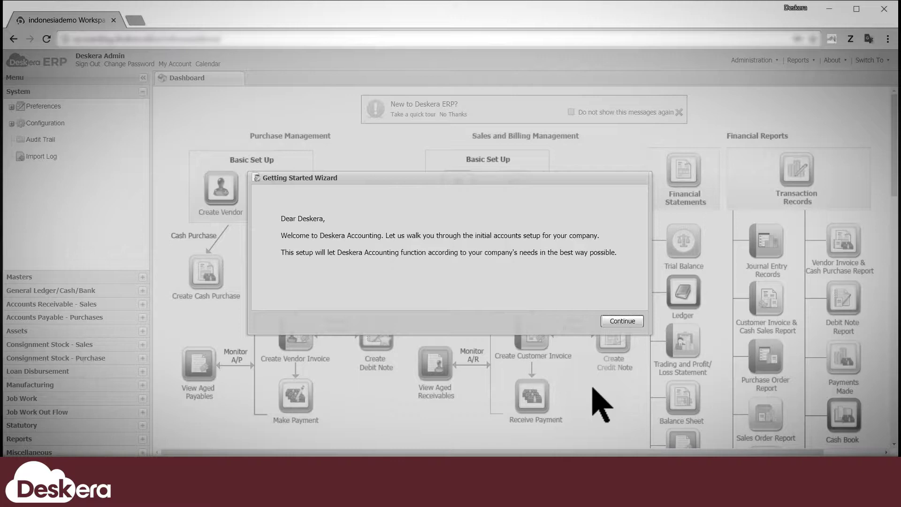
Continue the wizard and review the day, month and year dropdowns, keeping 1 January 2018
{"action": "left_click", "coordinate": [622, 322]}
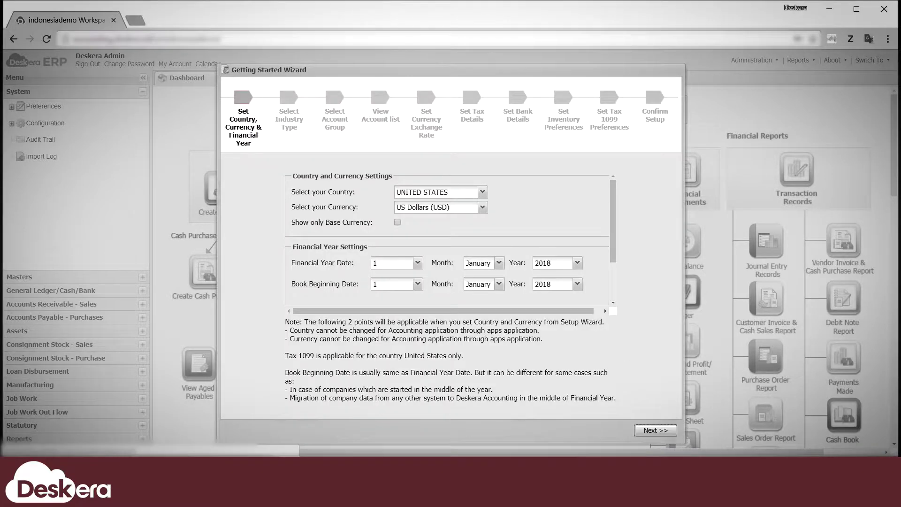
{"action": "left_click", "coordinate": [418, 263]}
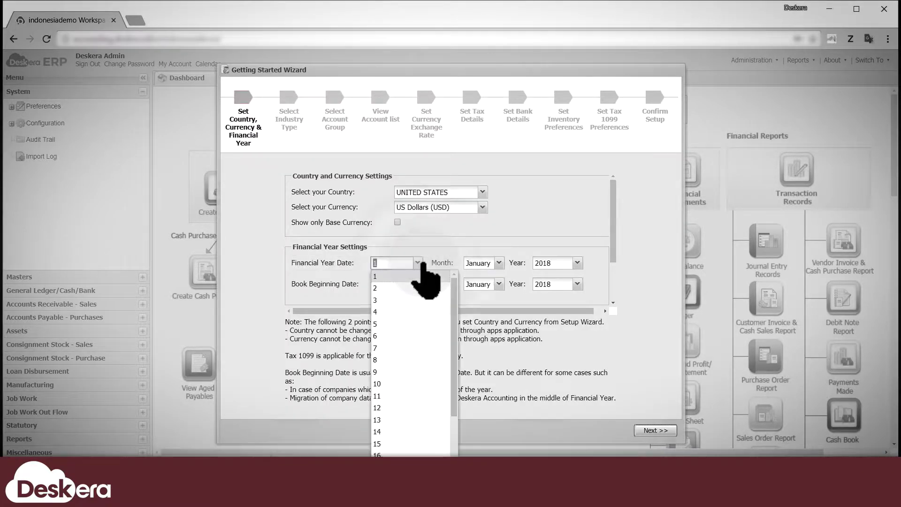
{"action": "left_click", "coordinate": [499, 262]}
{"action": "left_click", "coordinate": [577, 262]}
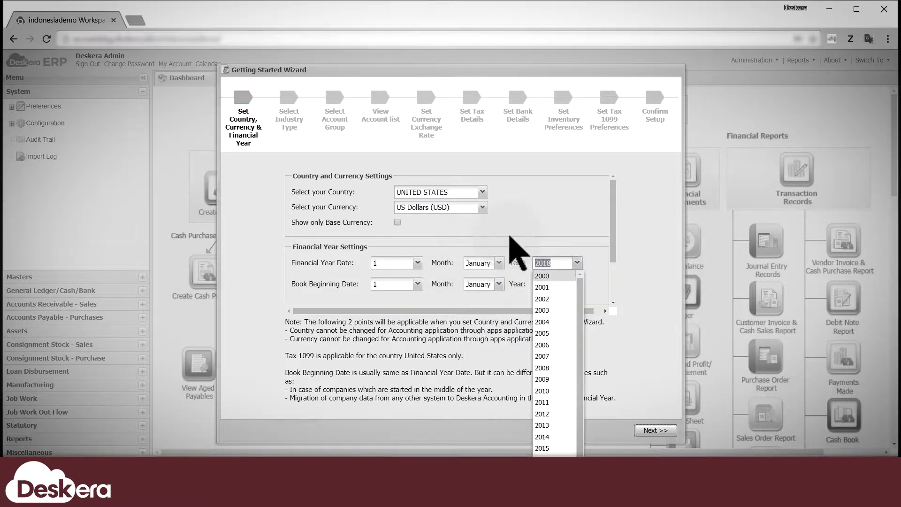
{"action": "left_click", "coordinate": [577, 263]}
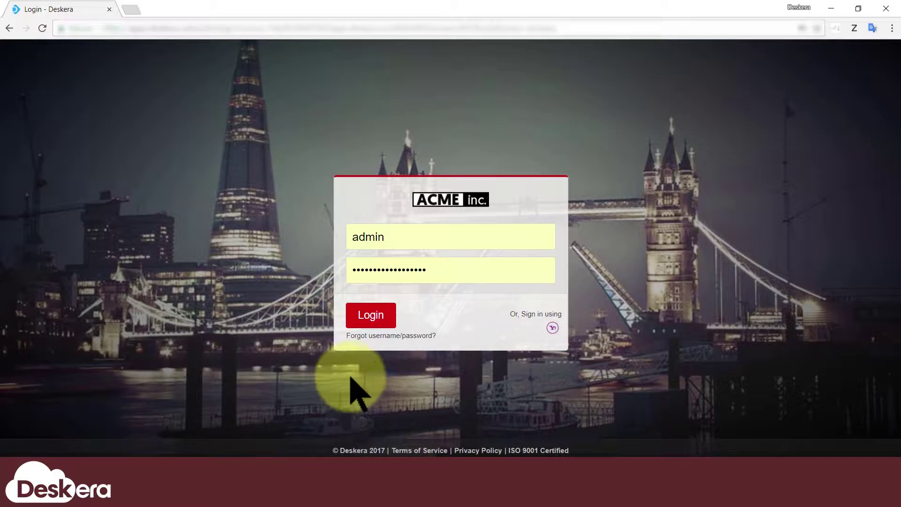
Sign in, launch Deskera Accounting, and open Menu > System > Preferences > System Controls
{"action": "left_click", "coordinate": [373, 319]}
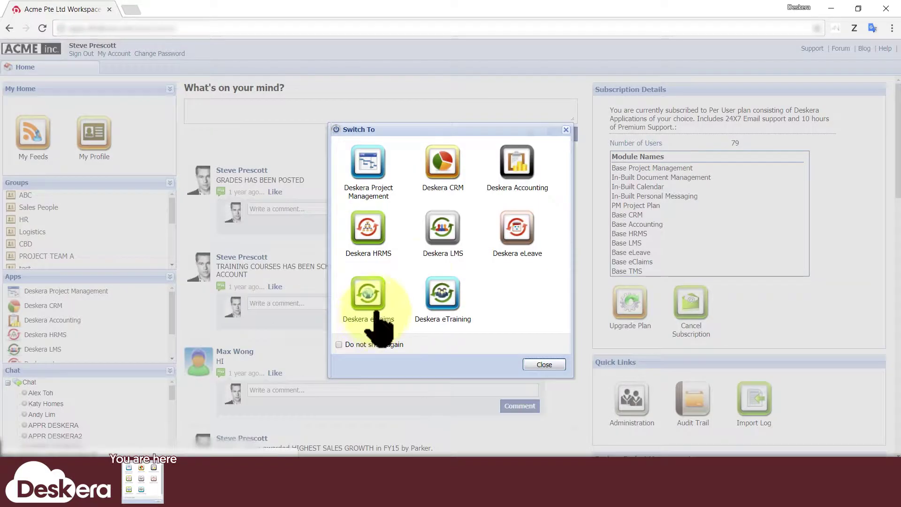
{"action": "left_click", "coordinate": [518, 178]}
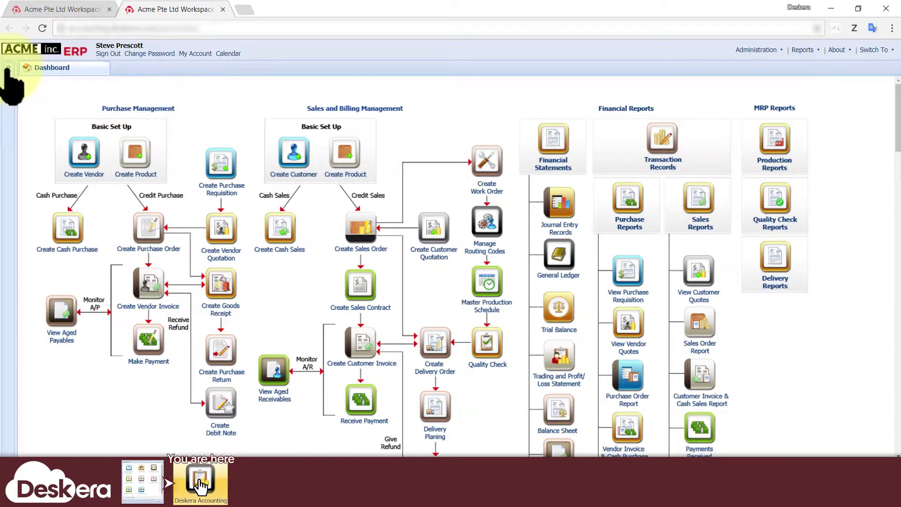
{"action": "left_click", "coordinate": [8, 67]}
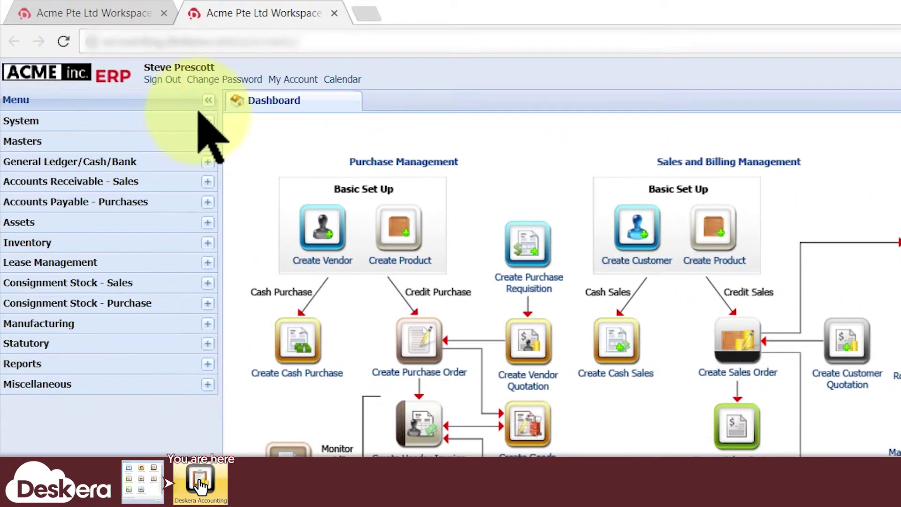
{"action": "left_click", "coordinate": [160, 94]}
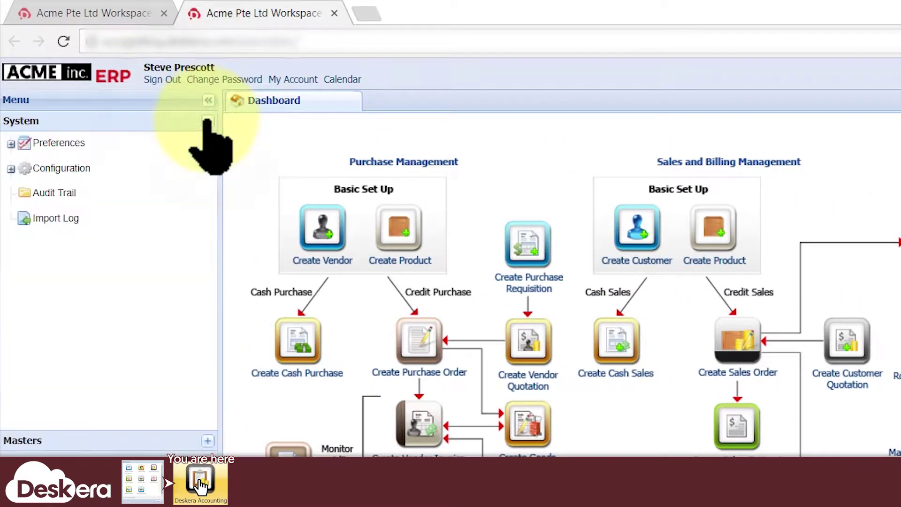
{"action": "left_click", "coordinate": [12, 144]}
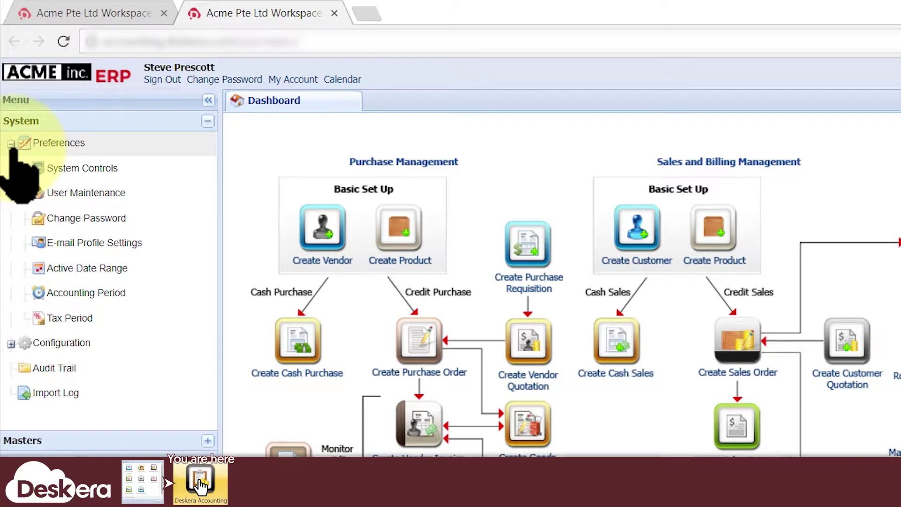
{"action": "left_click", "coordinate": [136, 169]}
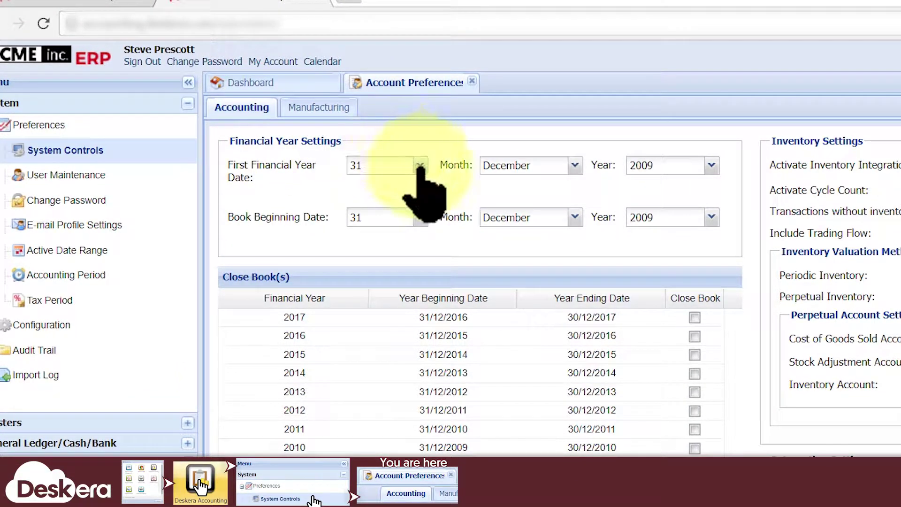
Set the first financial year to day 1 and January, updating opening transaction dates
{"action": "left_click", "coordinate": [418, 167]}
{"action": "left_click", "coordinate": [405, 187]}
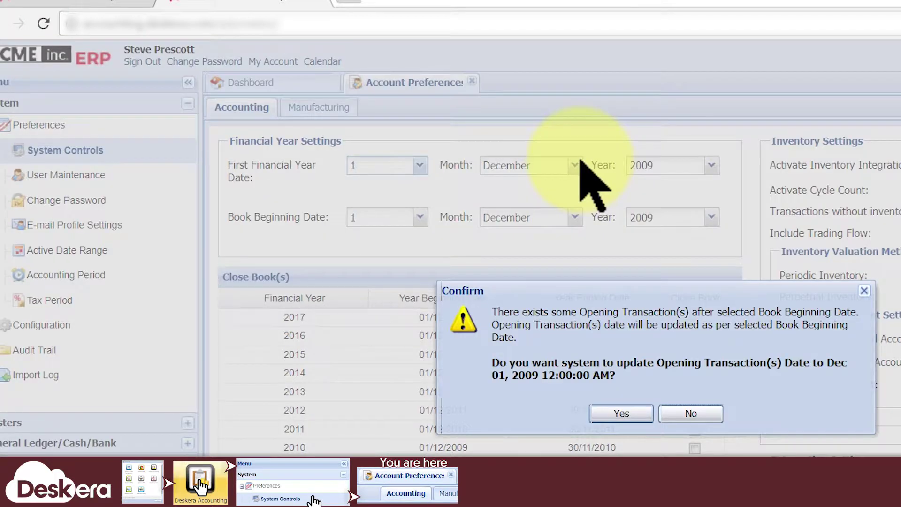
{"action": "left_click", "coordinate": [690, 415]}
{"action": "left_click", "coordinate": [574, 166]}
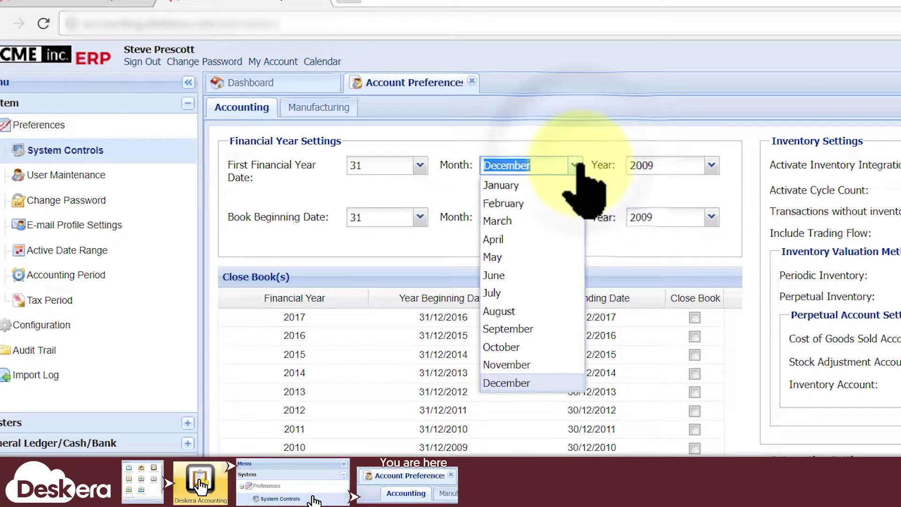
{"action": "left_click", "coordinate": [547, 185]}
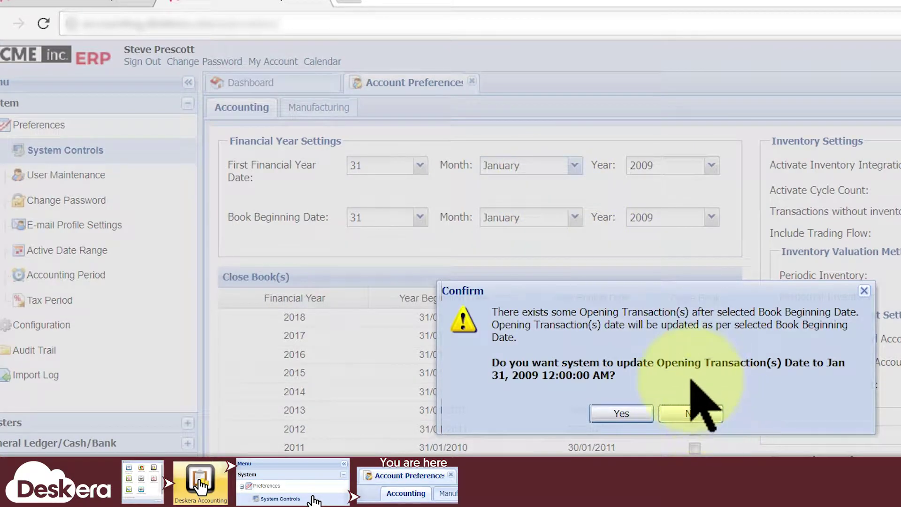
{"action": "left_click", "coordinate": [631, 414]}
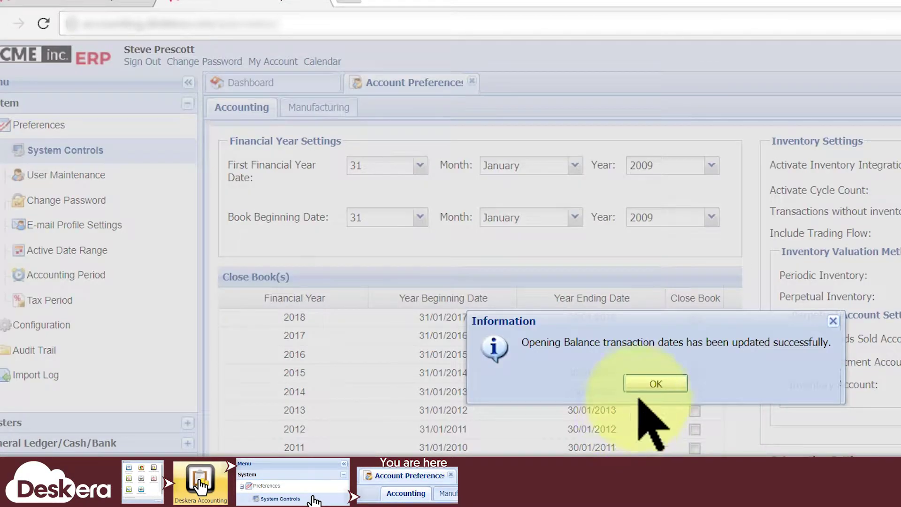
{"action": "left_click", "coordinate": [651, 383]}
Reselect day 1 and confirm moving opening transactions to 1 January 2009
{"action": "left_click", "coordinate": [420, 165]}
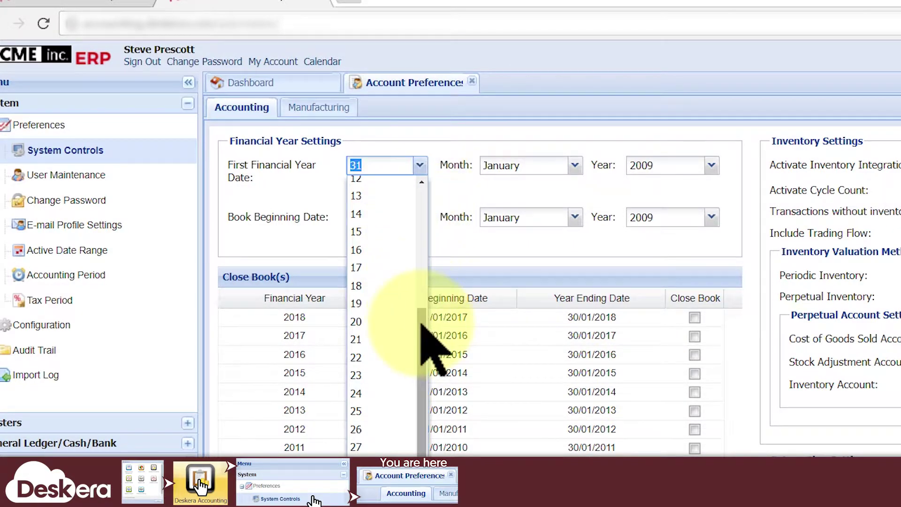
{"action": "left_click_drag", "start_coordinate": [422, 330], "coordinate": [420, 179]}
{"action": "left_click", "coordinate": [386, 184]}
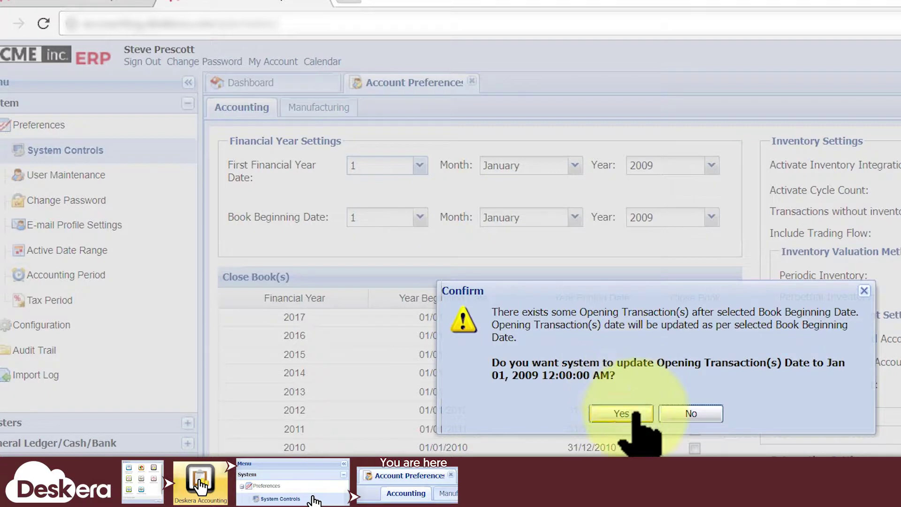
{"action": "left_click", "coordinate": [634, 416]}
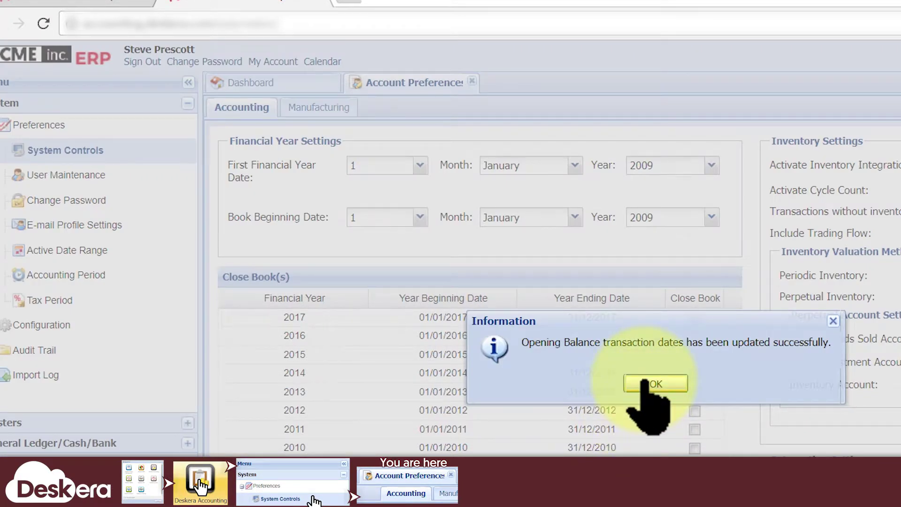
Set the book beginning date to June 2010
{"action": "left_click", "coordinate": [644, 385]}
{"action": "triple_click", "coordinate": [232, 219]}
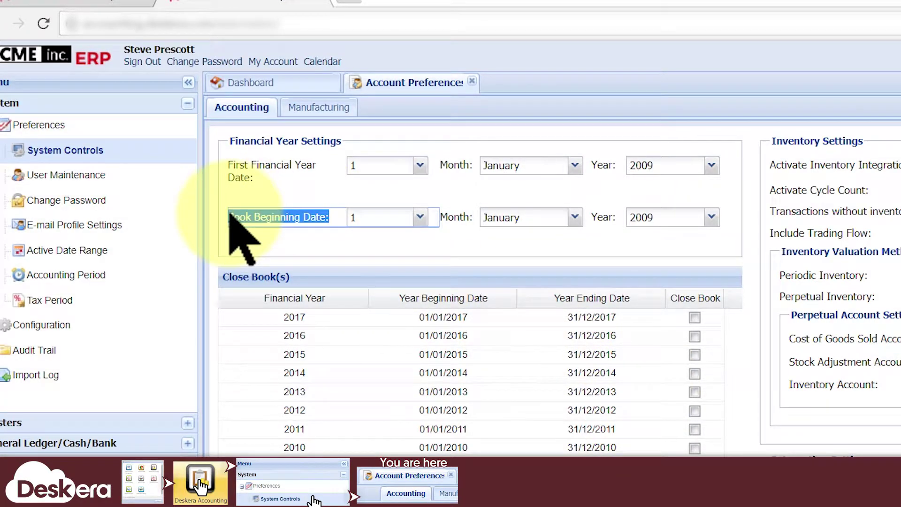
{"action": "left_click", "coordinate": [310, 240]}
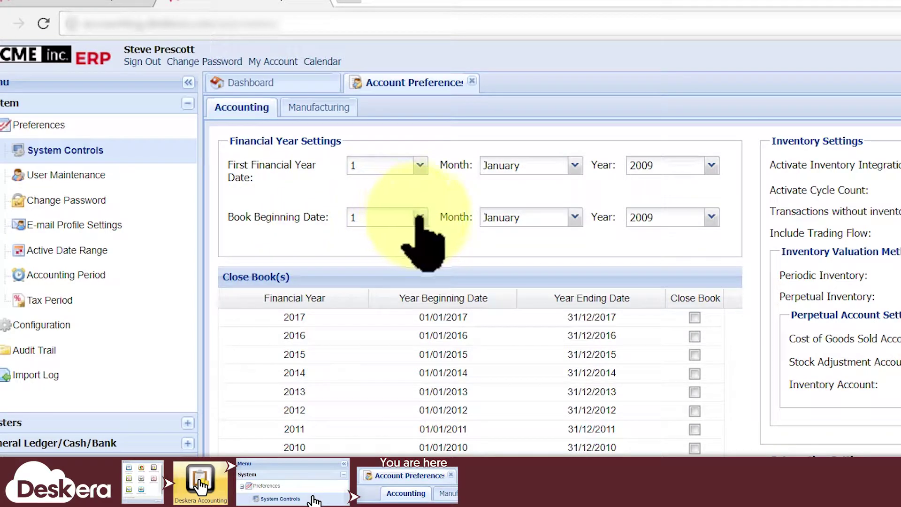
{"action": "left_click", "coordinate": [572, 217]}
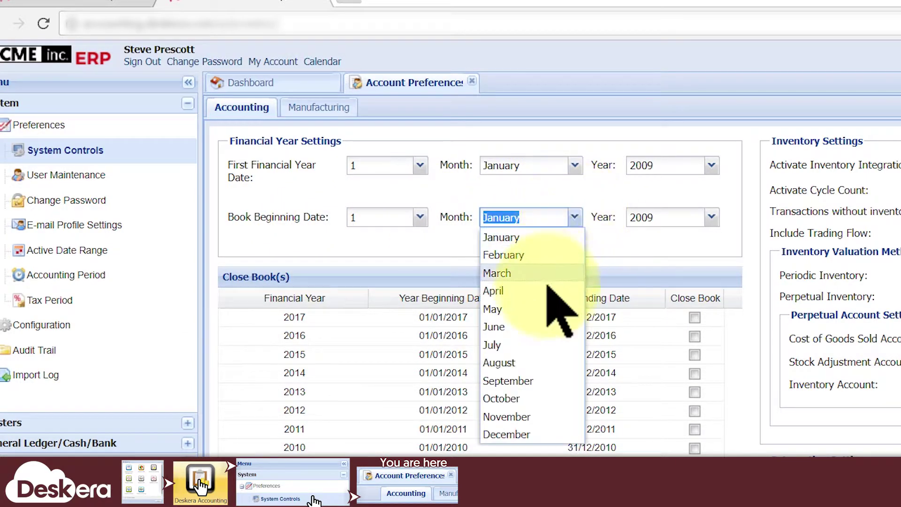
{"action": "left_click", "coordinate": [537, 328]}
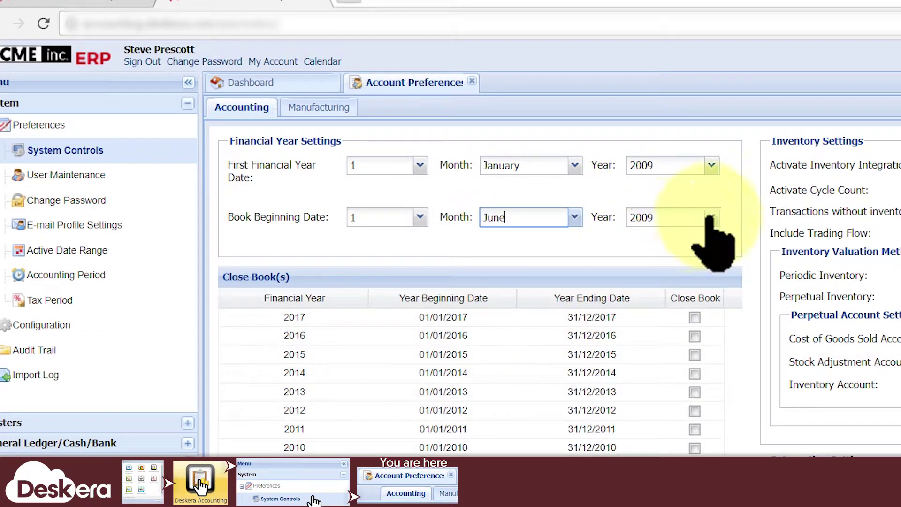
{"action": "left_click", "coordinate": [708, 220]}
{"action": "left_click", "coordinate": [676, 252]}
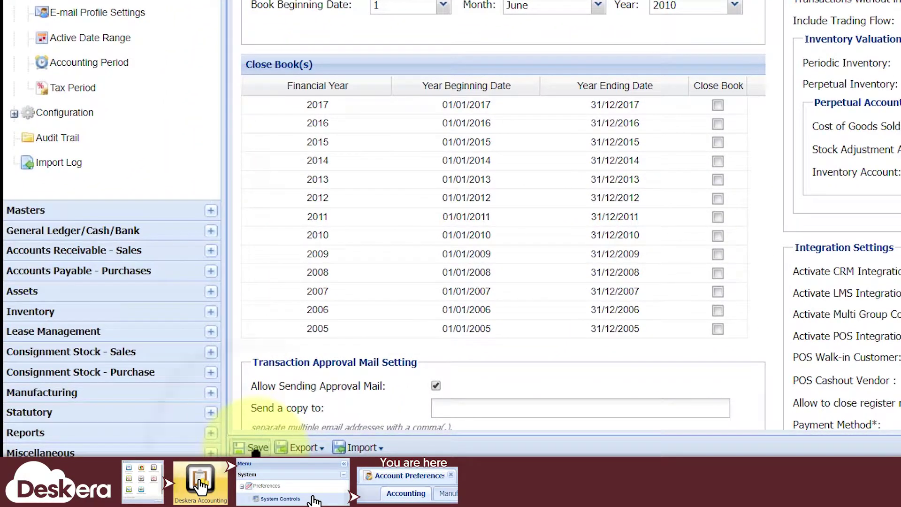
Save the account preferences, applying the new settings and acknowledging success
{"action": "left_click", "coordinate": [255, 451]}
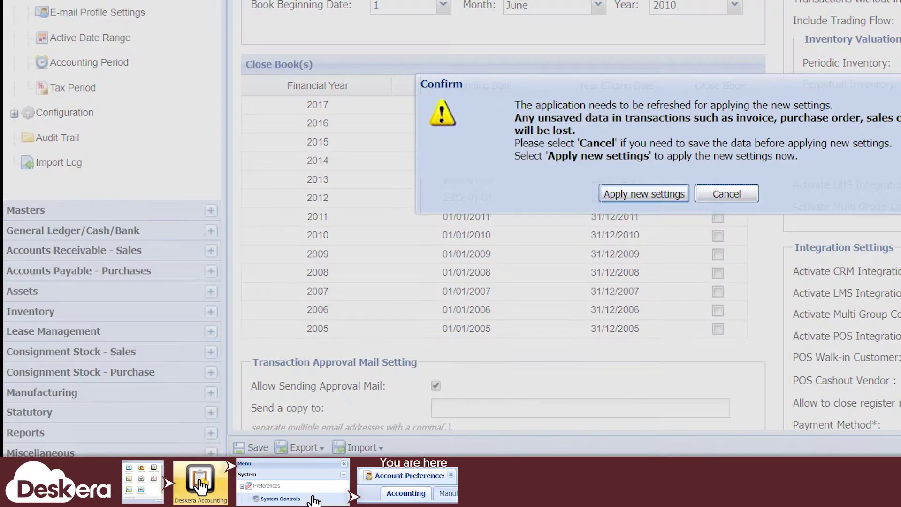
{"action": "left_click", "coordinate": [643, 193]}
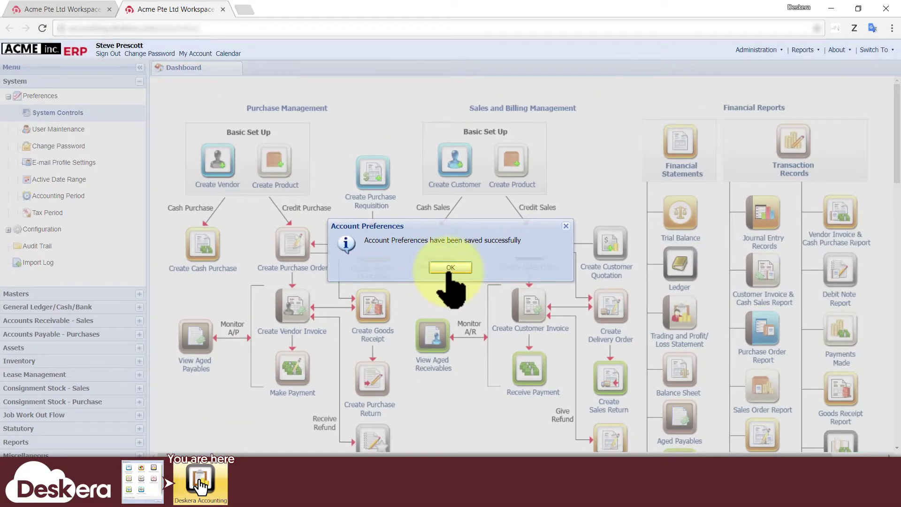
{"action": "left_click", "coordinate": [450, 269]}
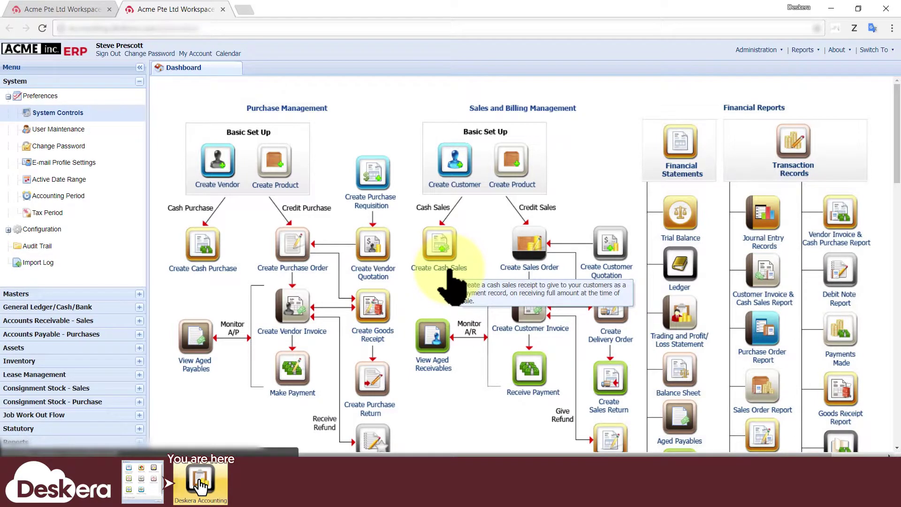